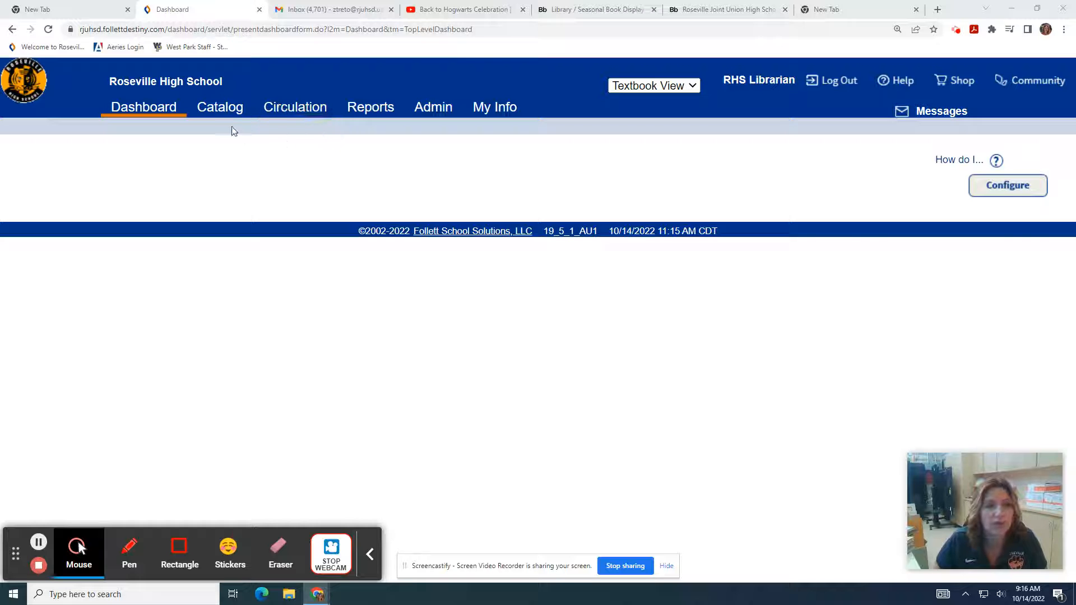
# Step: Open the upload form for transferring textbooks in the catalog
pyautogui.click(216, 112)
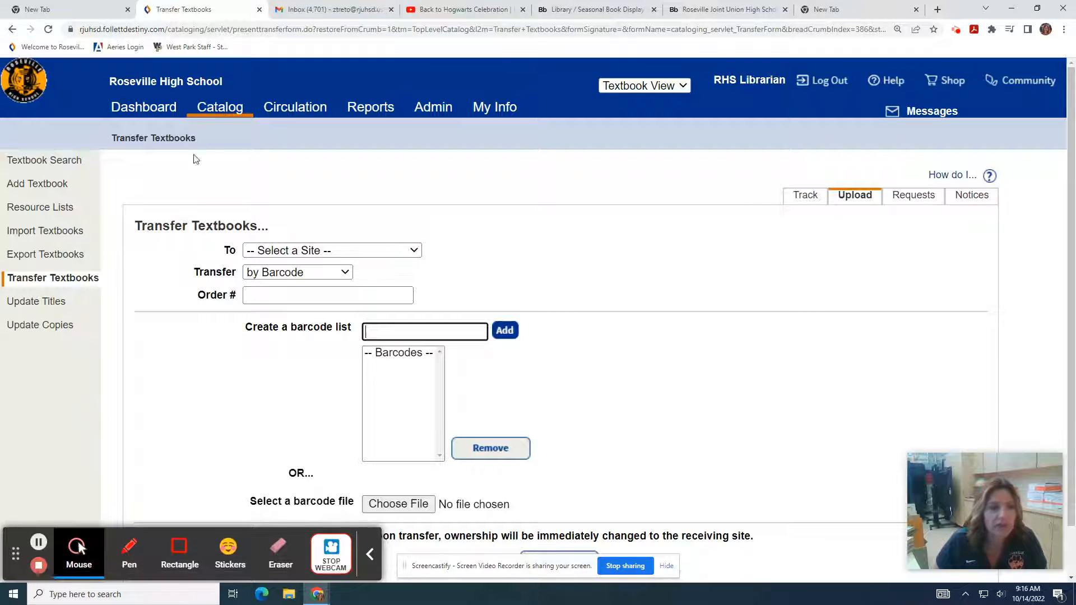
pyautogui.click(81, 166)
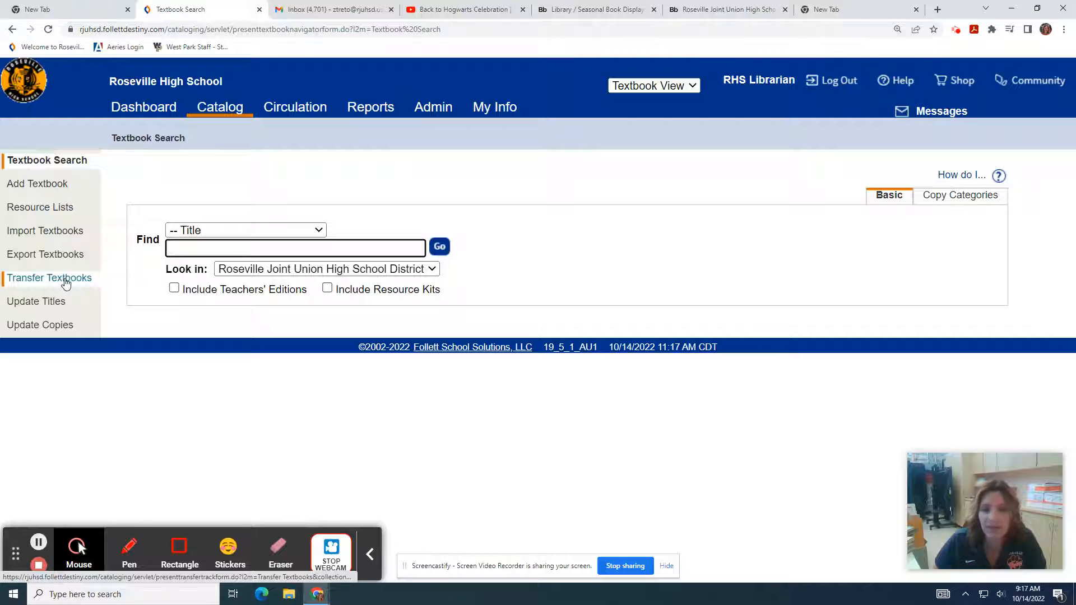
pyautogui.click(65, 282)
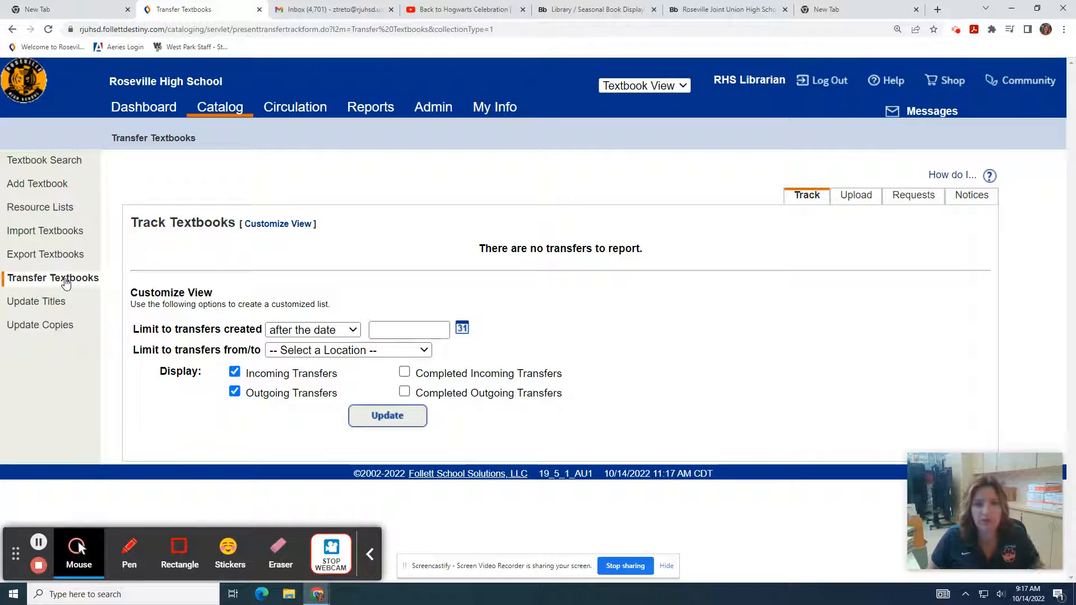
pyautogui.click(852, 207)
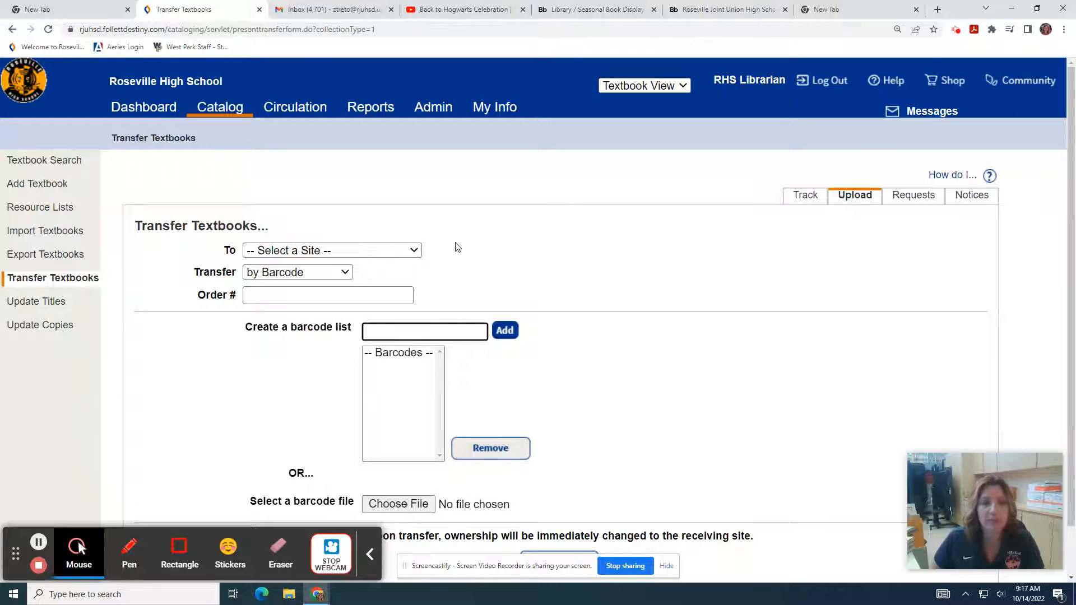
# Step: Set the barcode transfer's destination to West Park High School and enter its order number
pyautogui.click(416, 252)
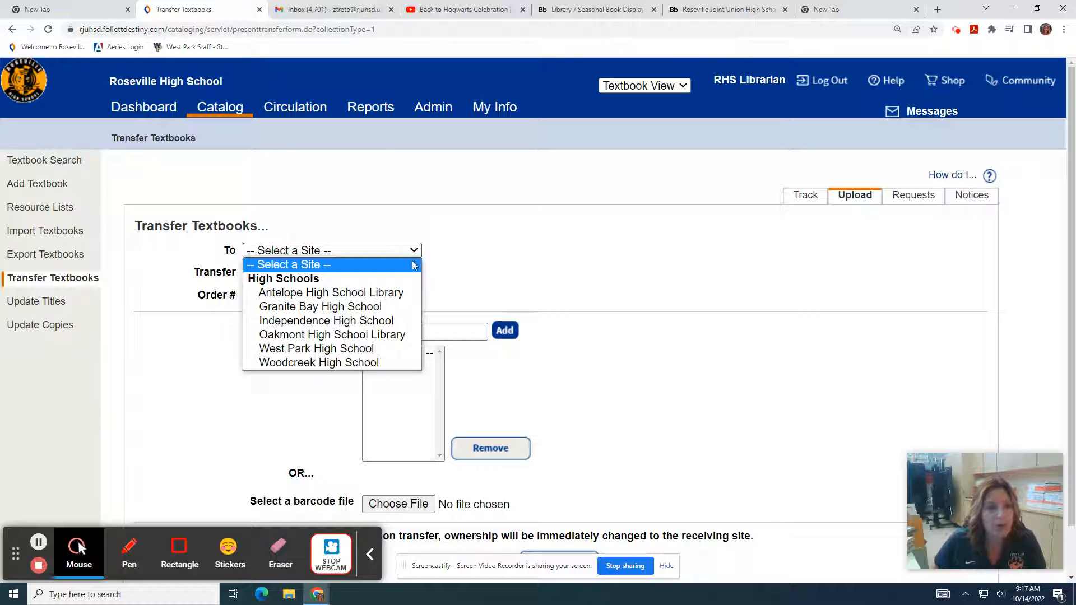
pyautogui.click(403, 351)
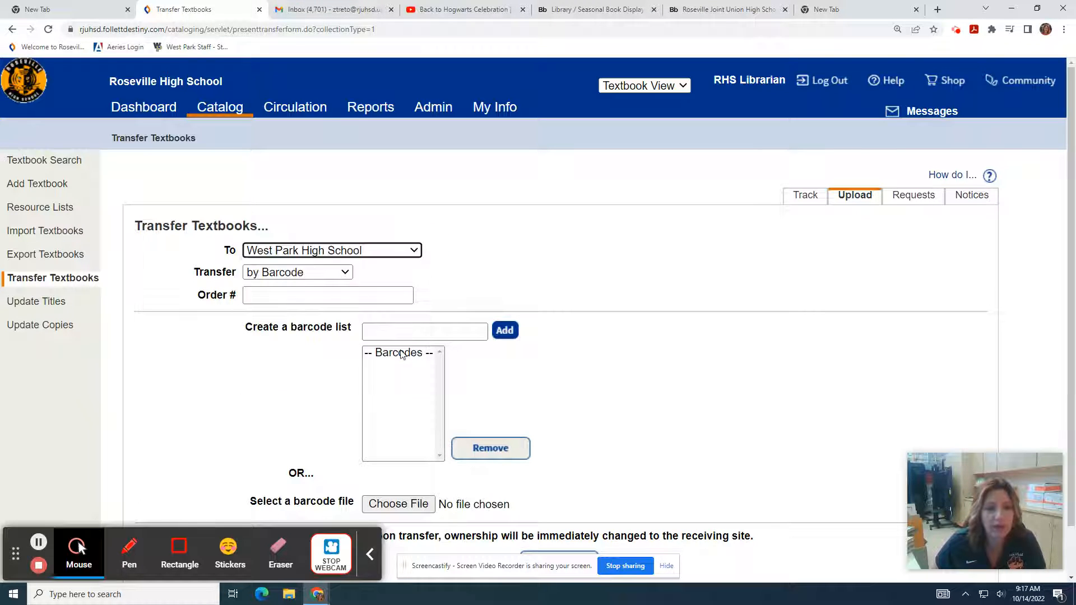
pyautogui.click(320, 295)
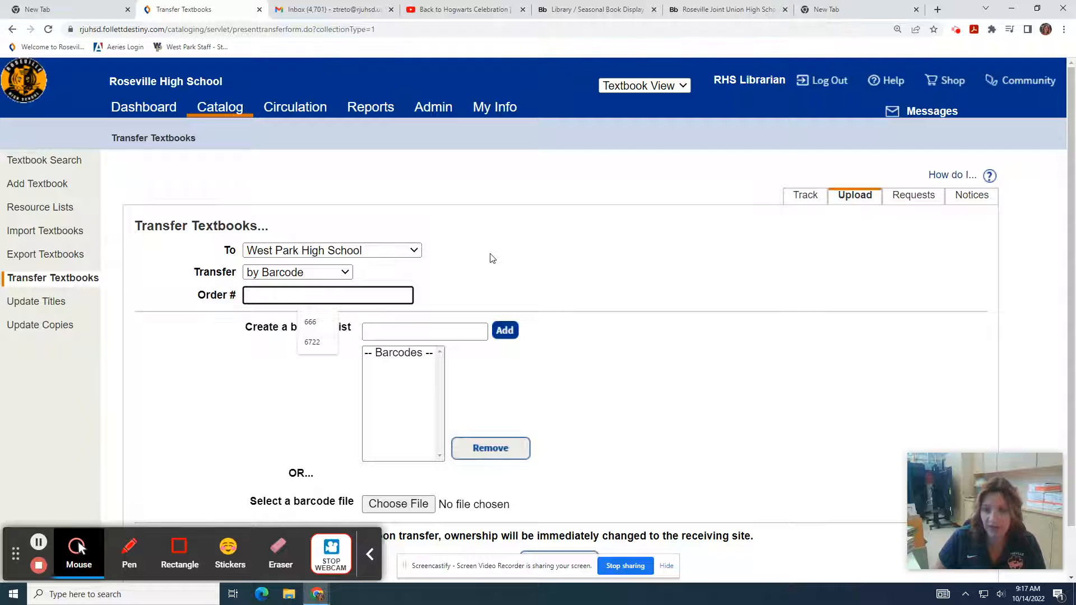
pyautogui.write('1014')
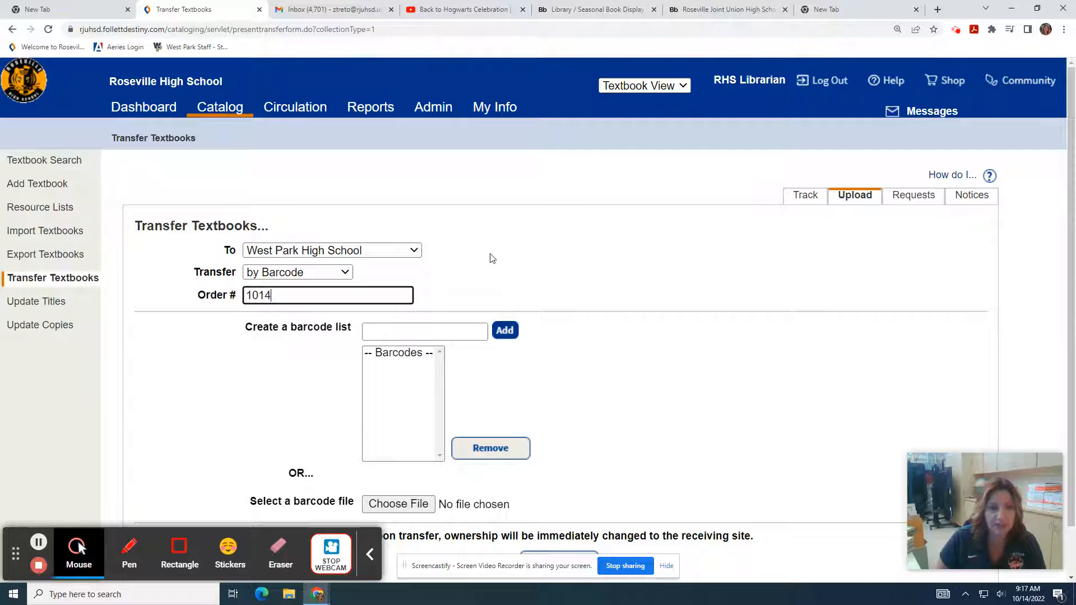
pyautogui.write('22')
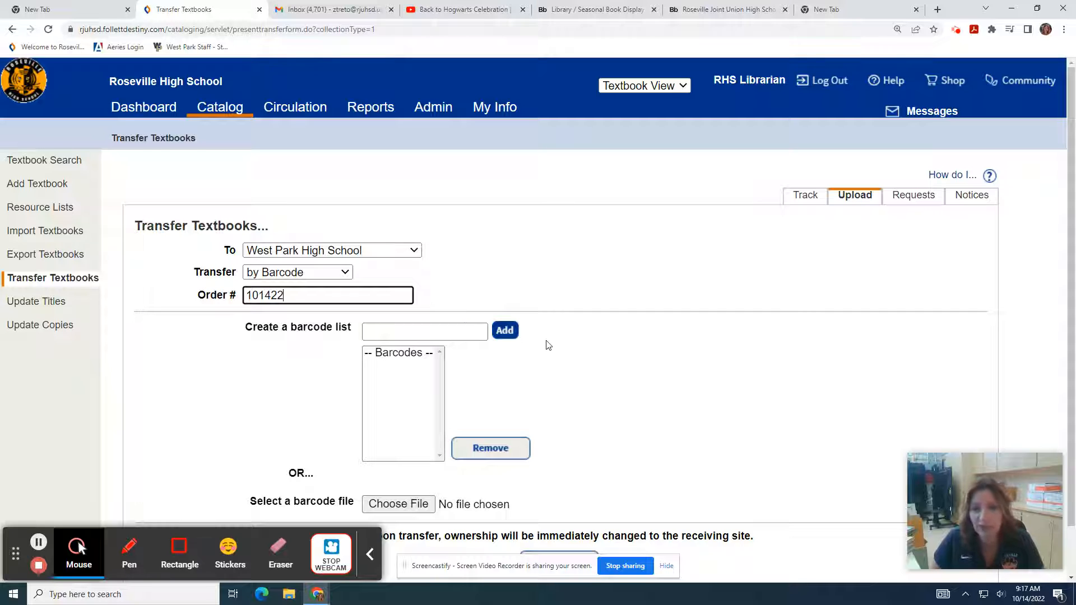
pyautogui.click(435, 336)
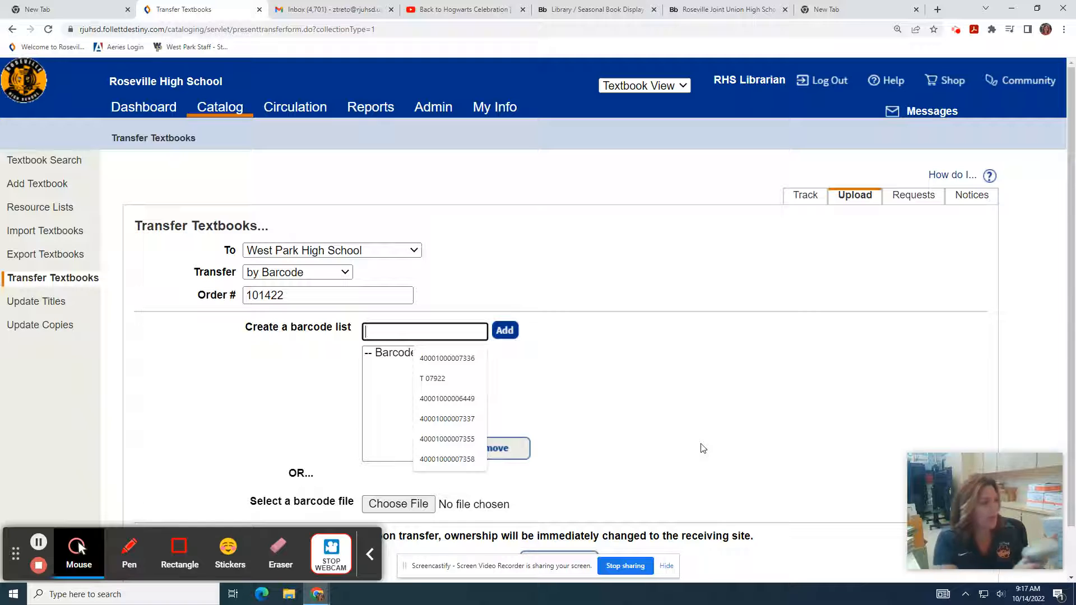
pyautogui.write('40001000011647')
pyautogui.press('Return')
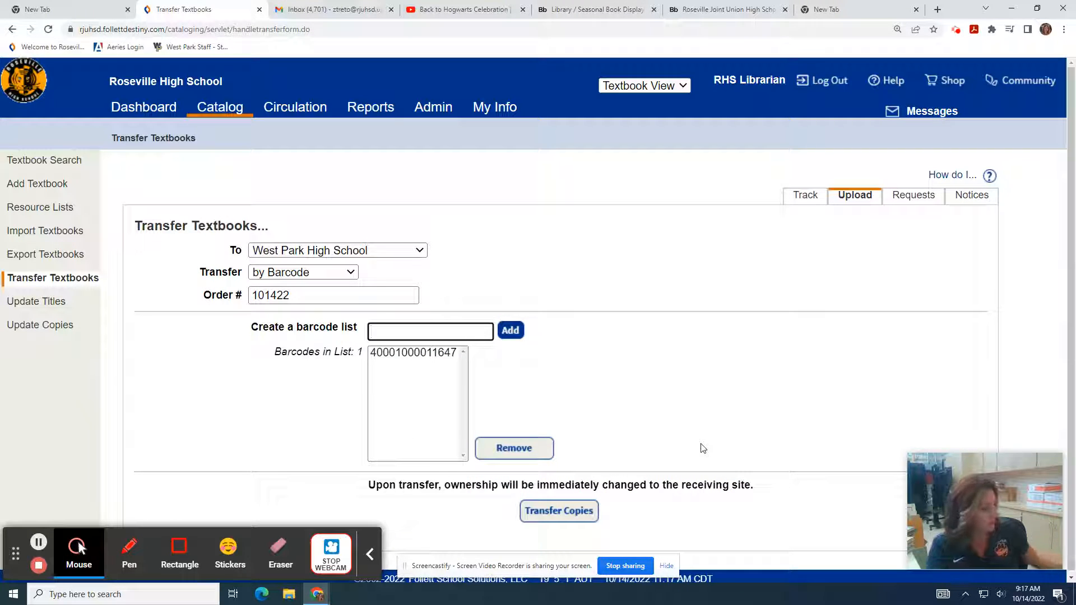
pyautogui.write('40001000011643')
pyautogui.press('Return')
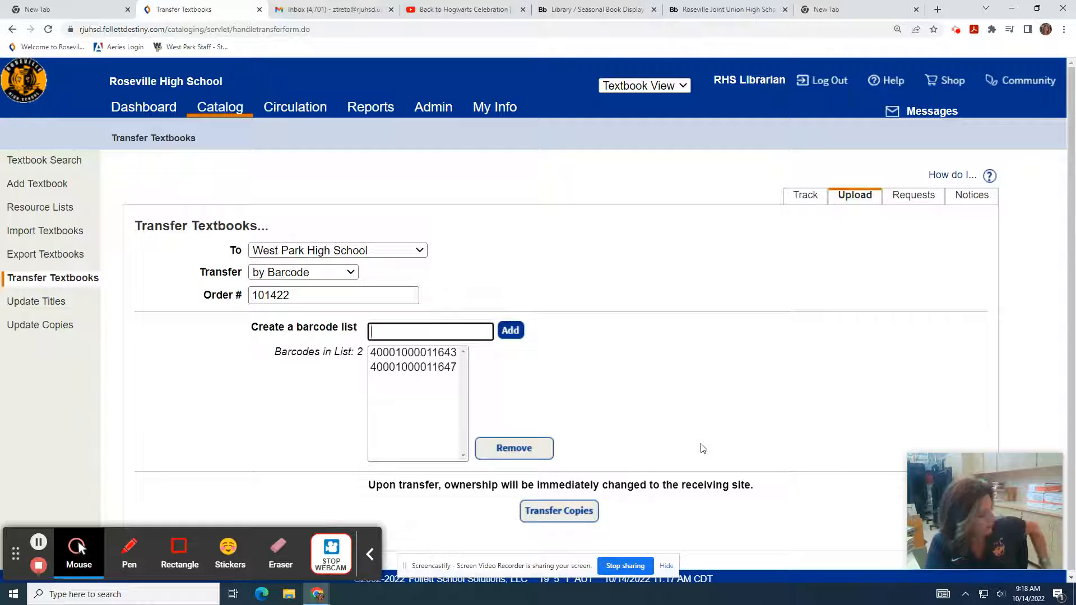
pyautogui.write('40001000011644')
pyautogui.press('Return')
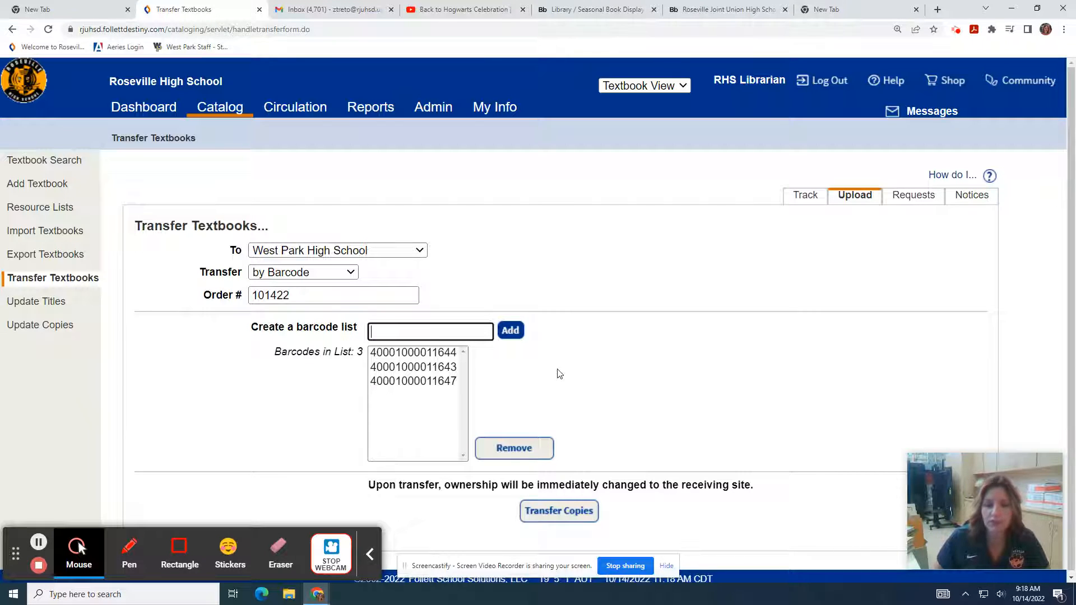
# Step: Transfer the listed copies and view the summary of the Transfer Textbooks job
pyautogui.scroll(-1, 598, 462)
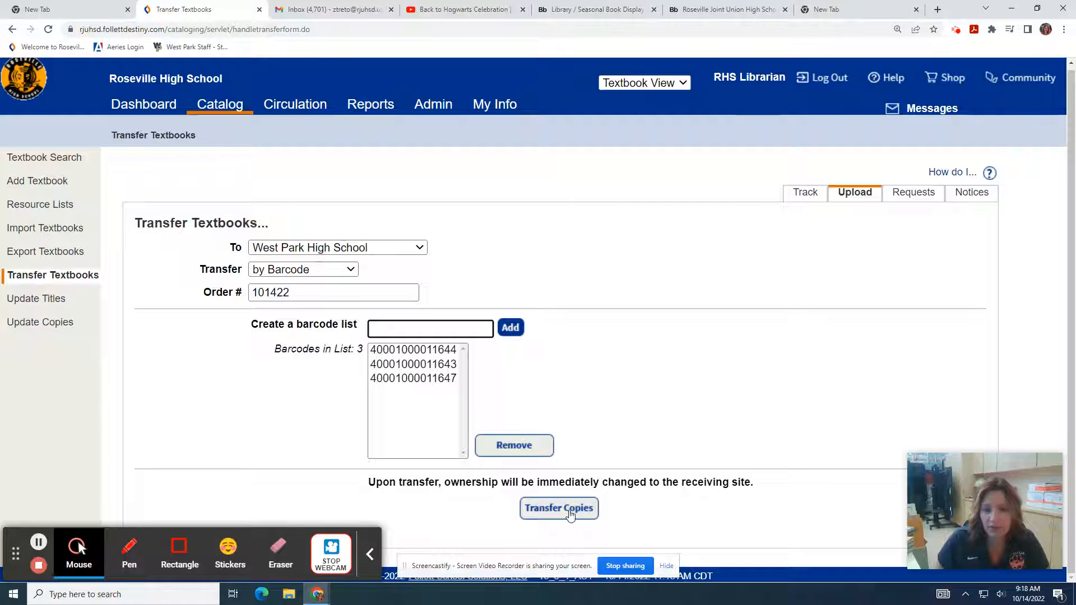
pyautogui.click(568, 514)
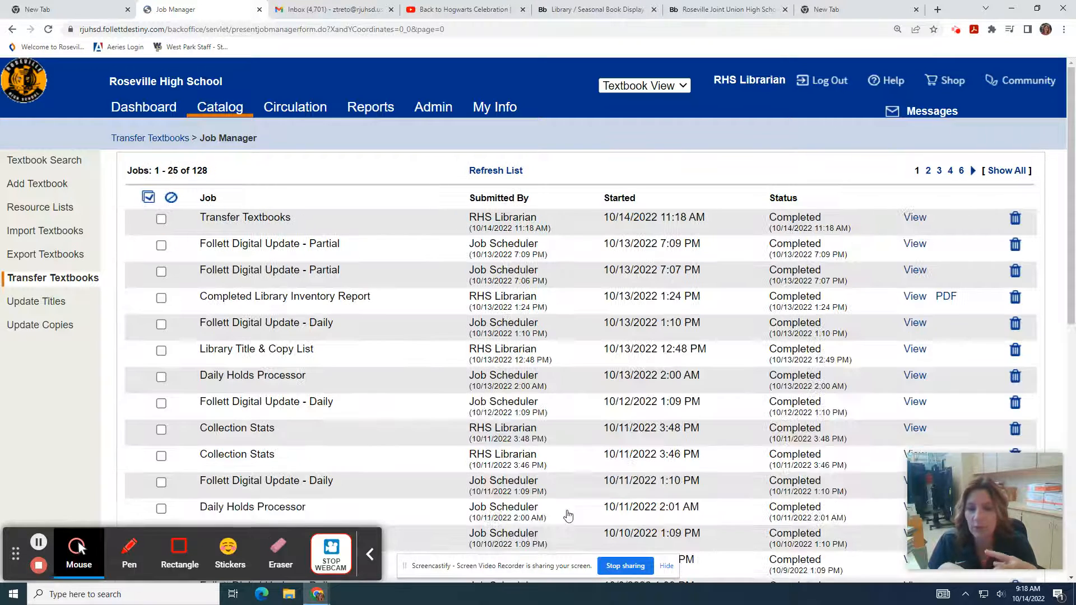
pyautogui.click(912, 223)
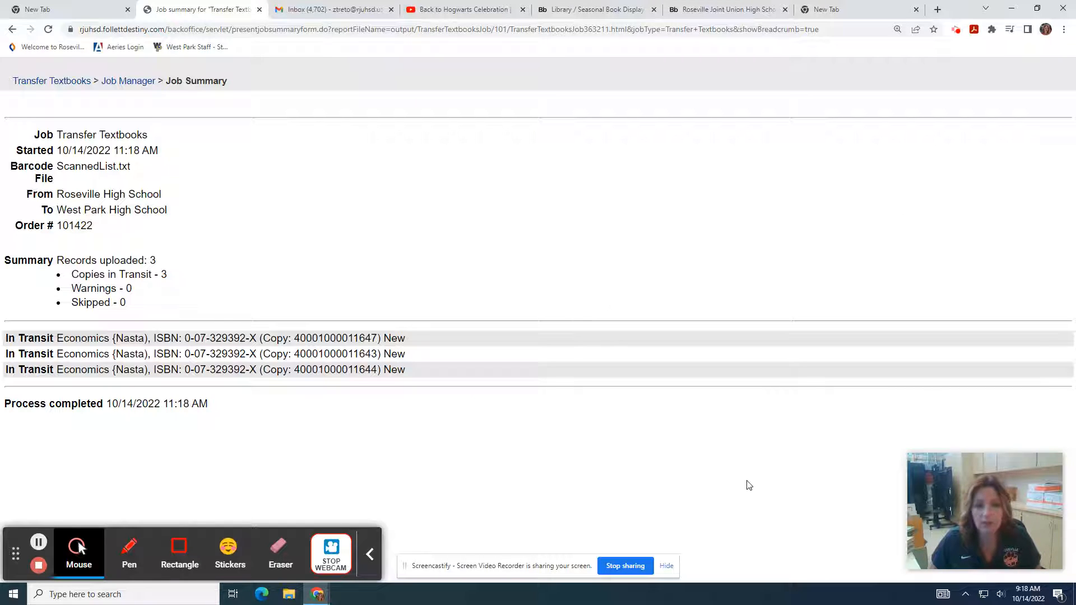
# Step: Go to West Park High School's site from the district welcome page and open its login form
pyautogui.click(52, 52)
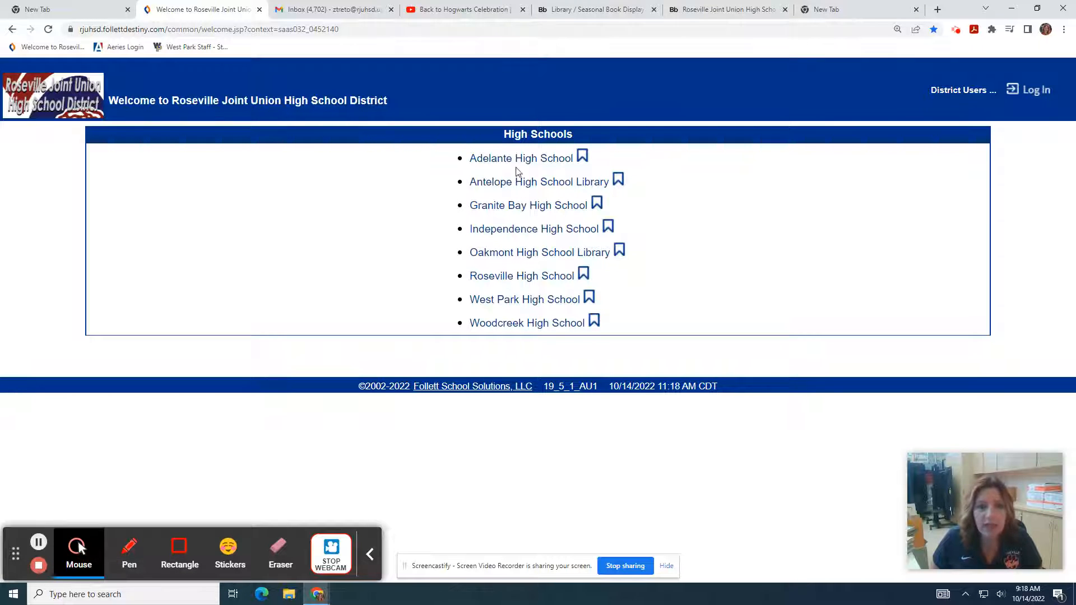
pyautogui.click(533, 299)
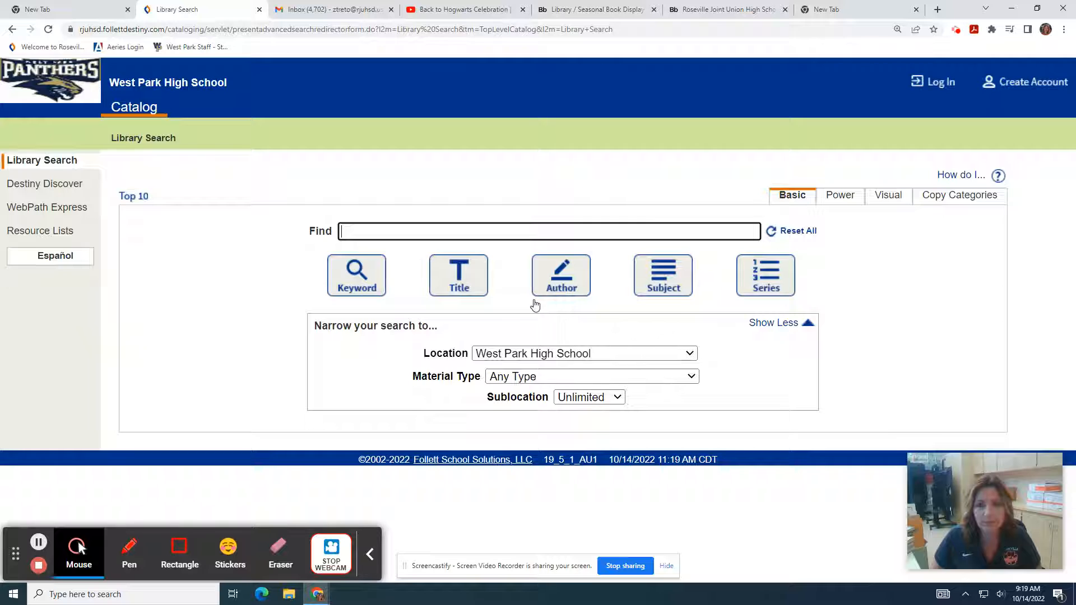
pyautogui.click(941, 82)
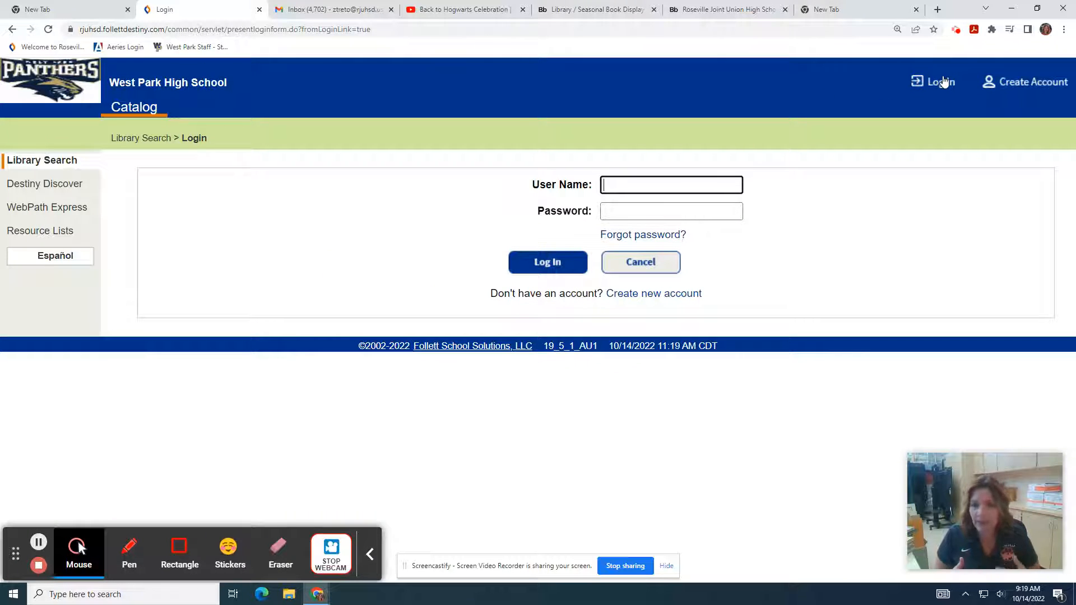
# Step: Try to log in with the West Park librarian's user name and account password
pyautogui.write('zt')
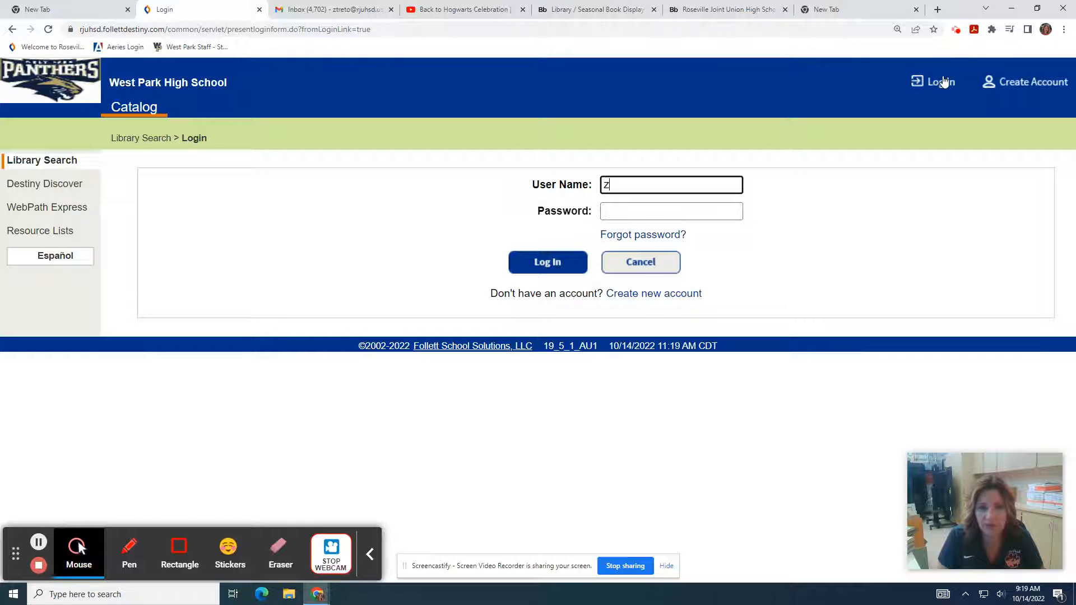
pyautogui.press('BackSpace')
pyautogui.press('BackSpace')
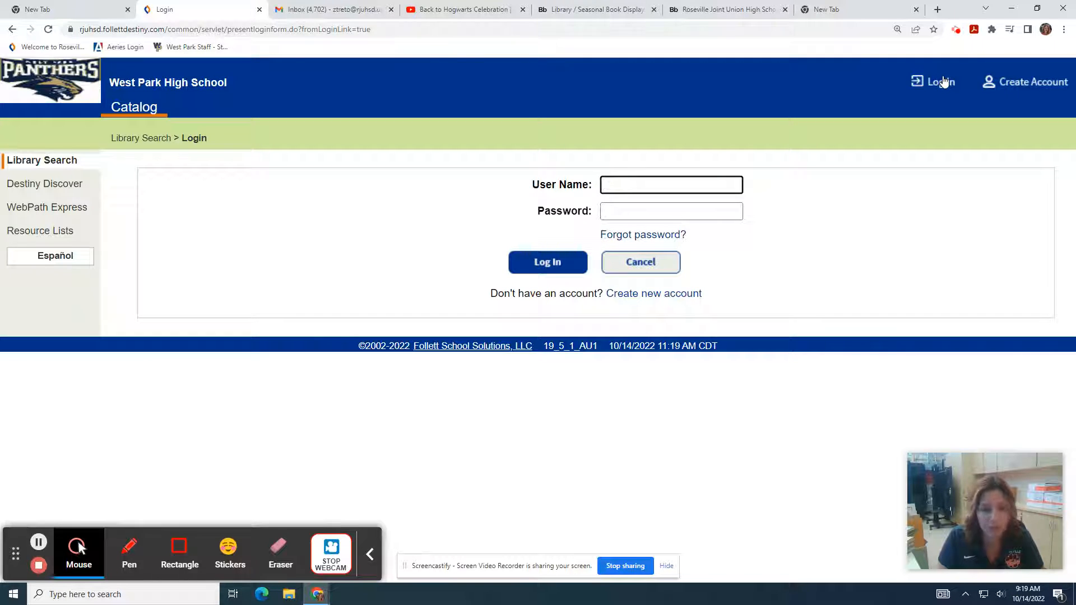
pyautogui.write('wphs.l')
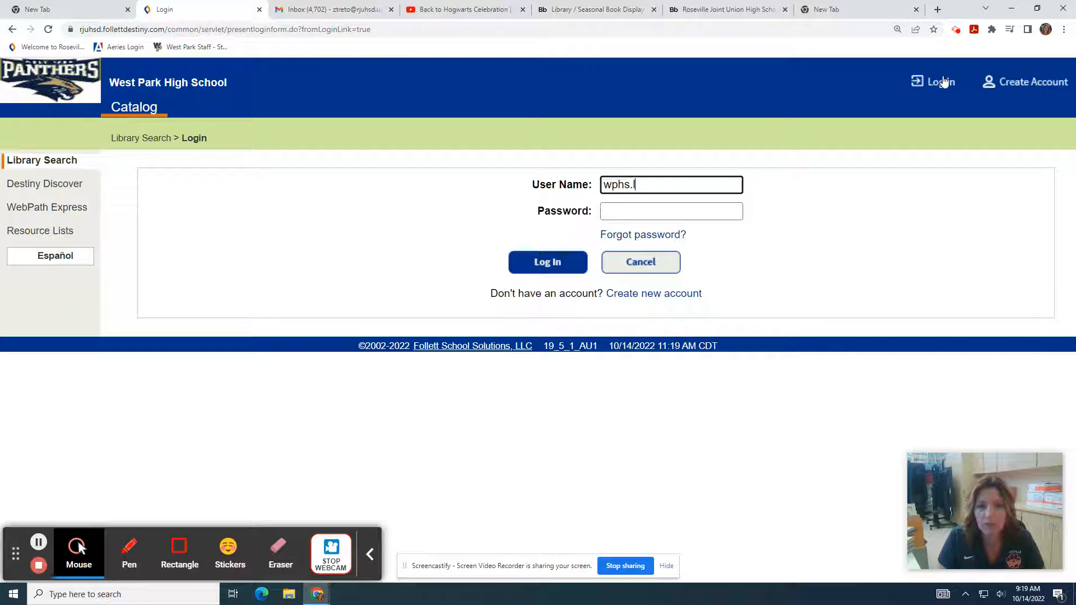
pyautogui.write('ib')
pyautogui.press('Tab')
pyautogui.write('********')
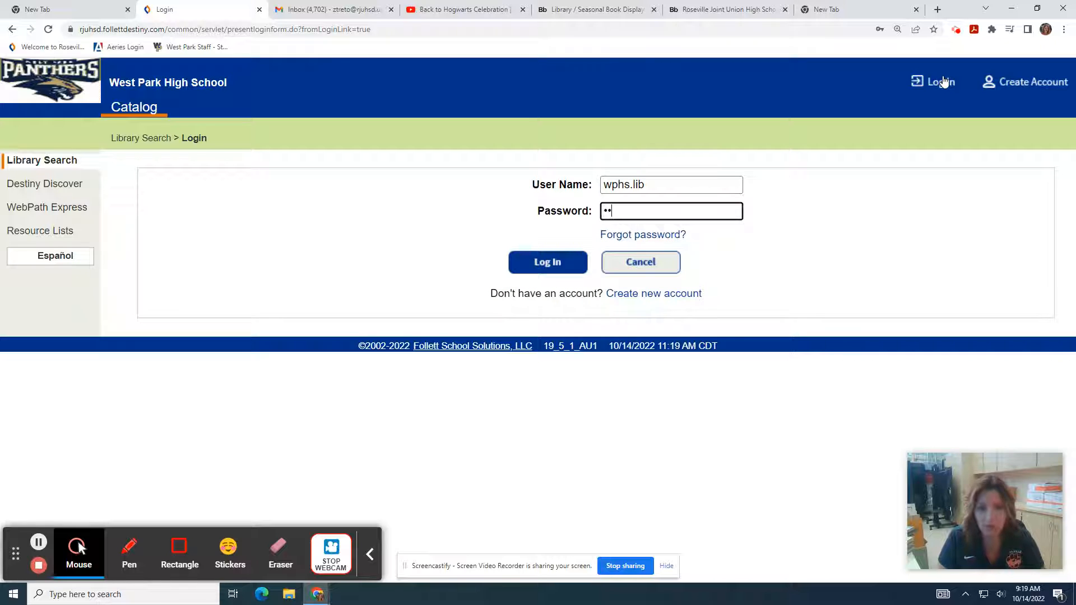
pyautogui.press('Return')
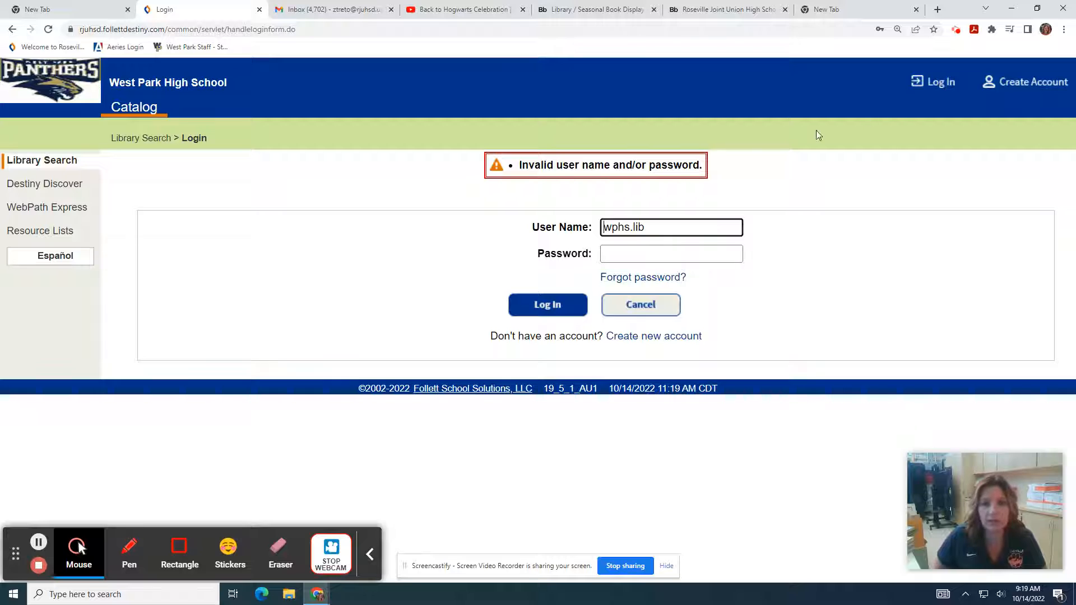
# Step: Re-enter the account password for the West Park librarian and log in
pyautogui.click(632, 252)
pyautogui.write('*******')
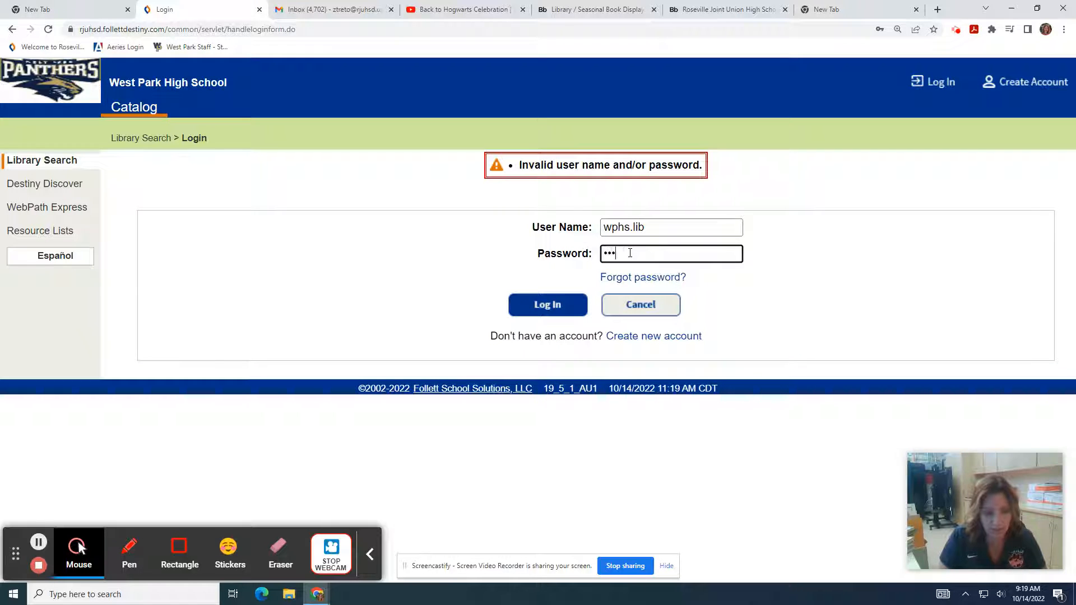
pyautogui.press('Return')
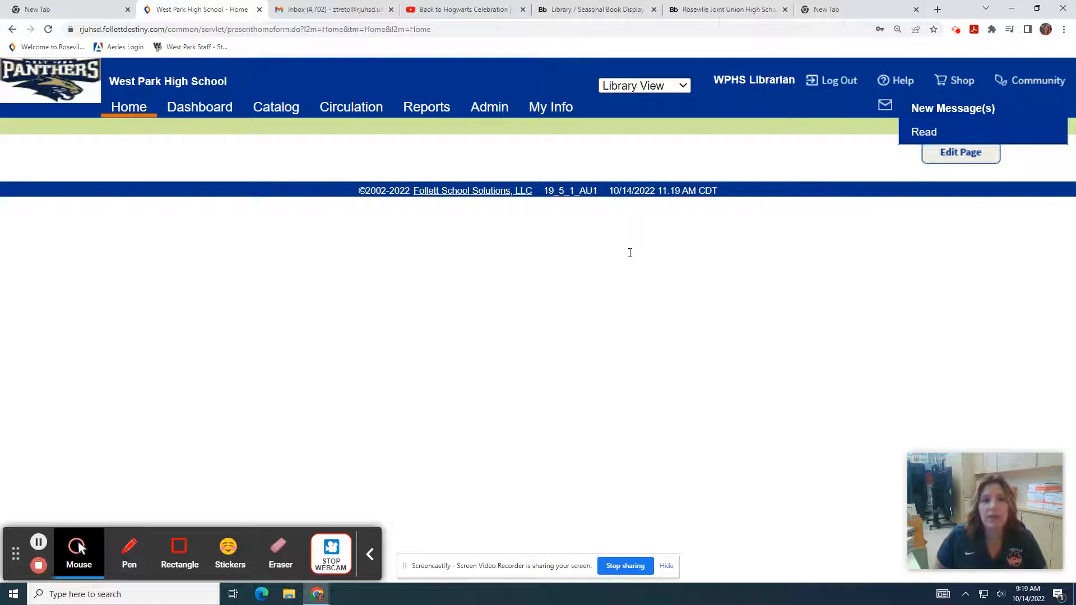
# Step: Switch to Textbook View and open the incoming textbook transfer from RHS
pyautogui.click(664, 91)
pyautogui.click(661, 126)
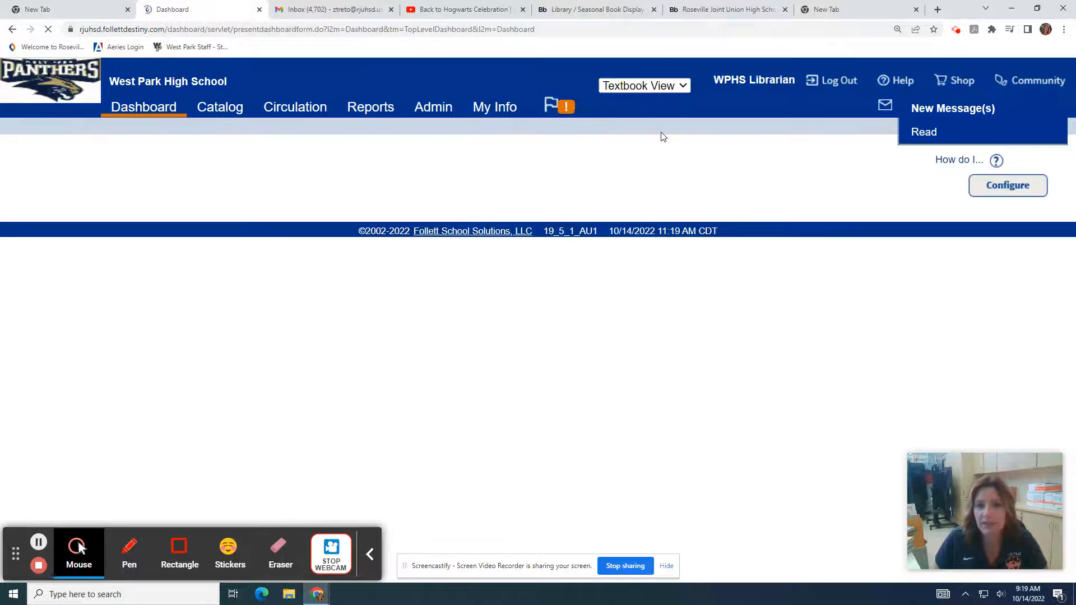
pyautogui.click(567, 107)
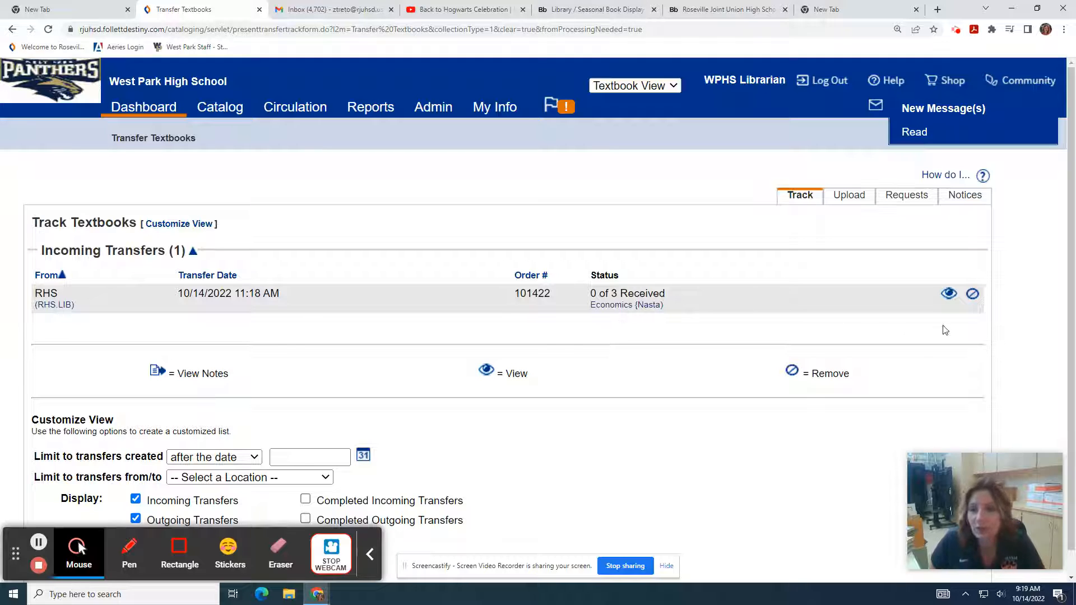
pyautogui.click(948, 300)
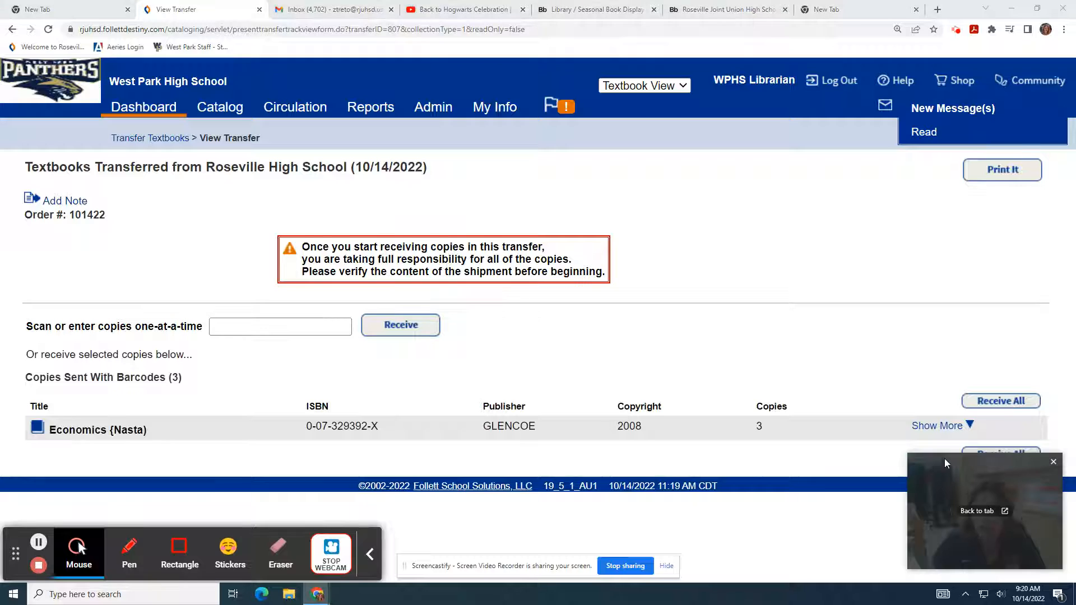
# Step: Receive all copies in the transfer from Roseville High School and view the Receive Textbooks job summary
pyautogui.moveTo(944, 459); pyautogui.dragTo(751, 230)
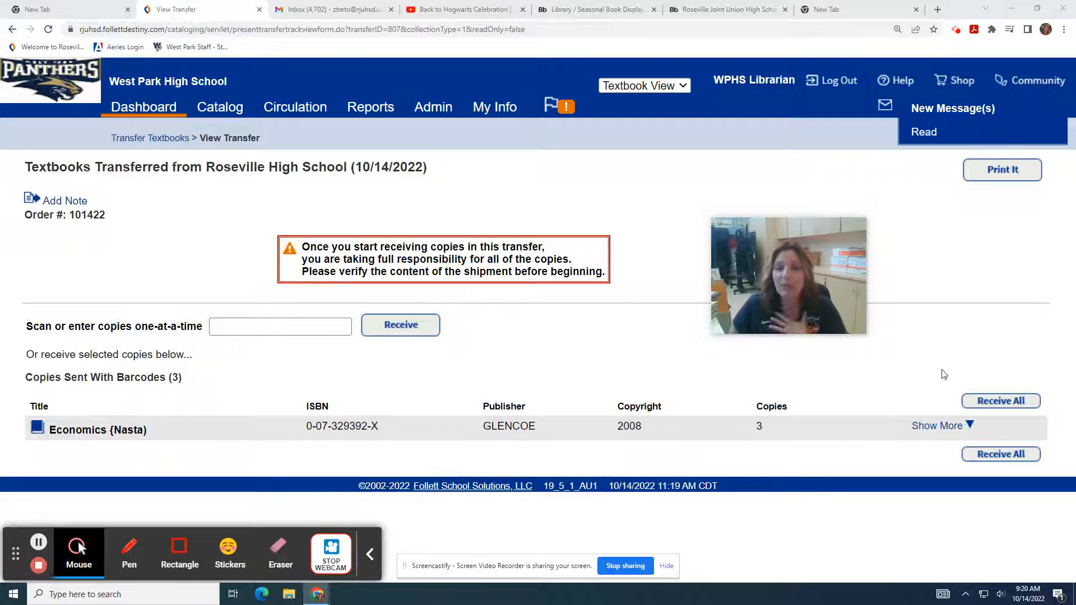
pyautogui.click(1019, 458)
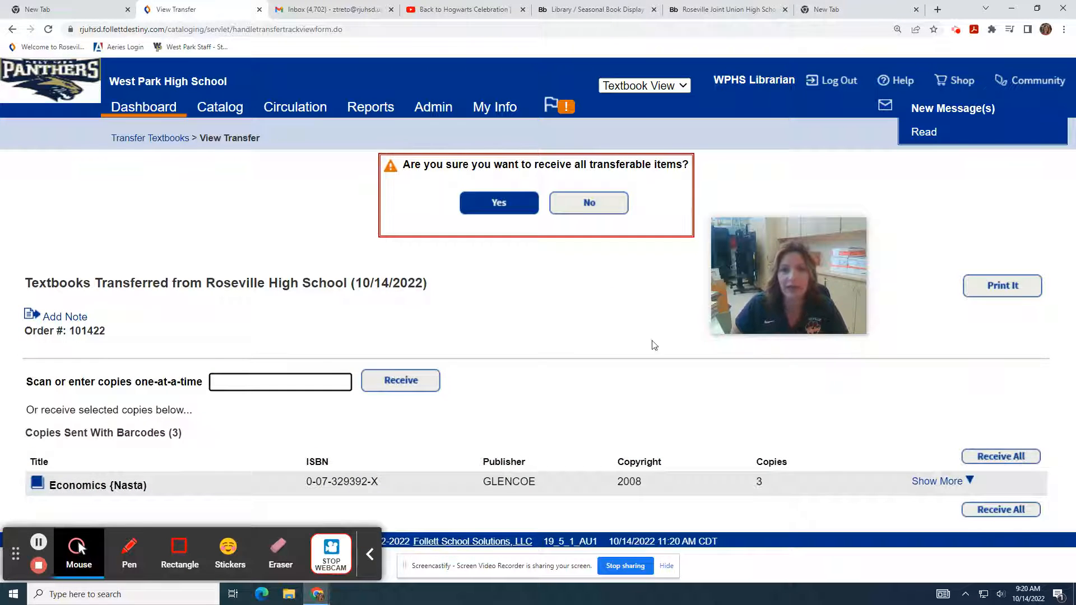
pyautogui.click(493, 206)
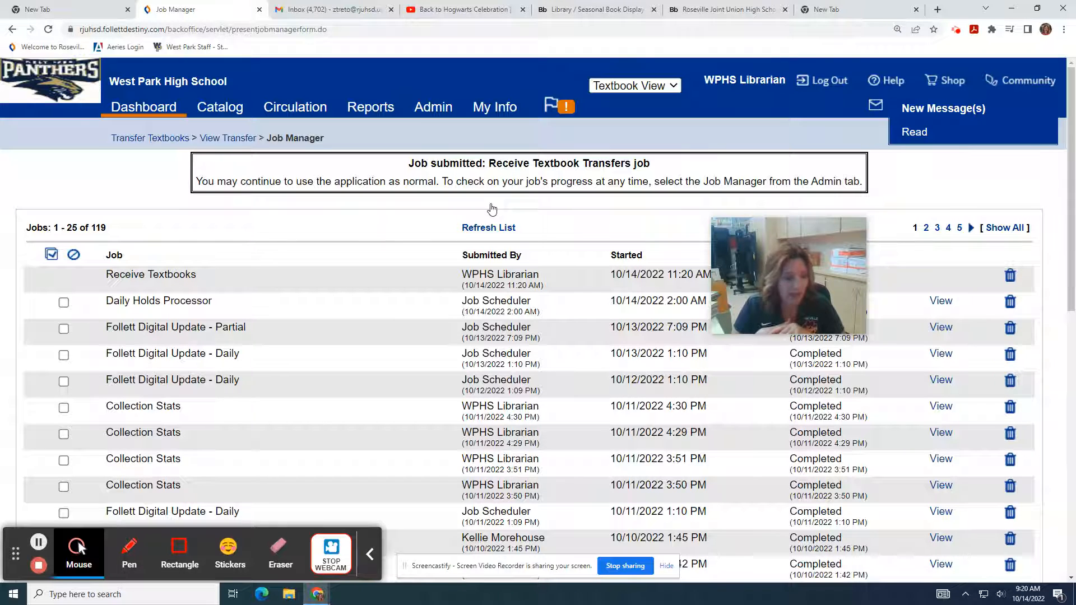
pyautogui.click(492, 209)
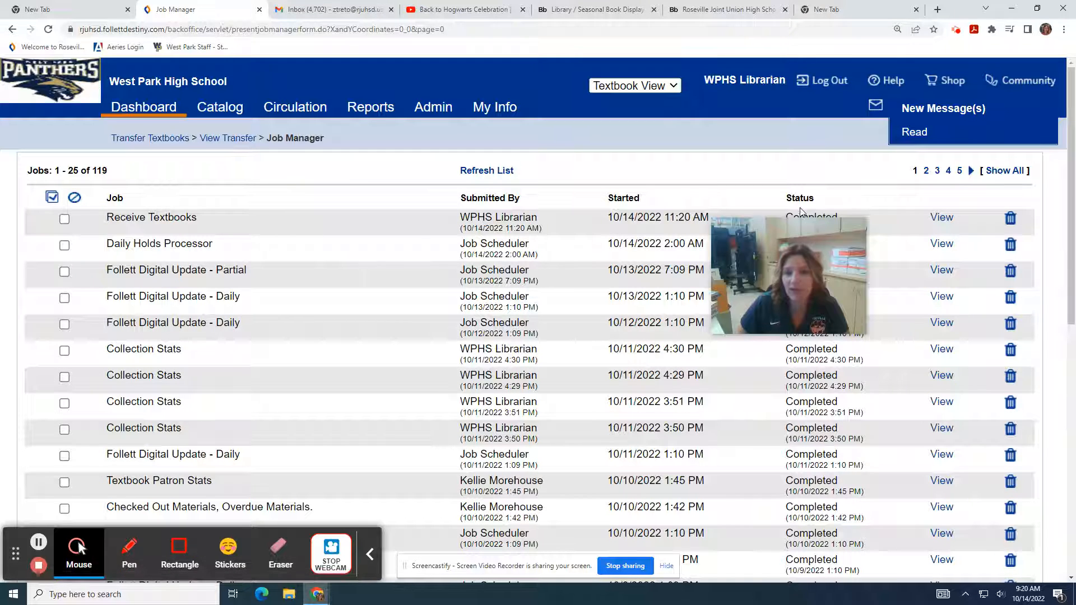
pyautogui.click(943, 220)
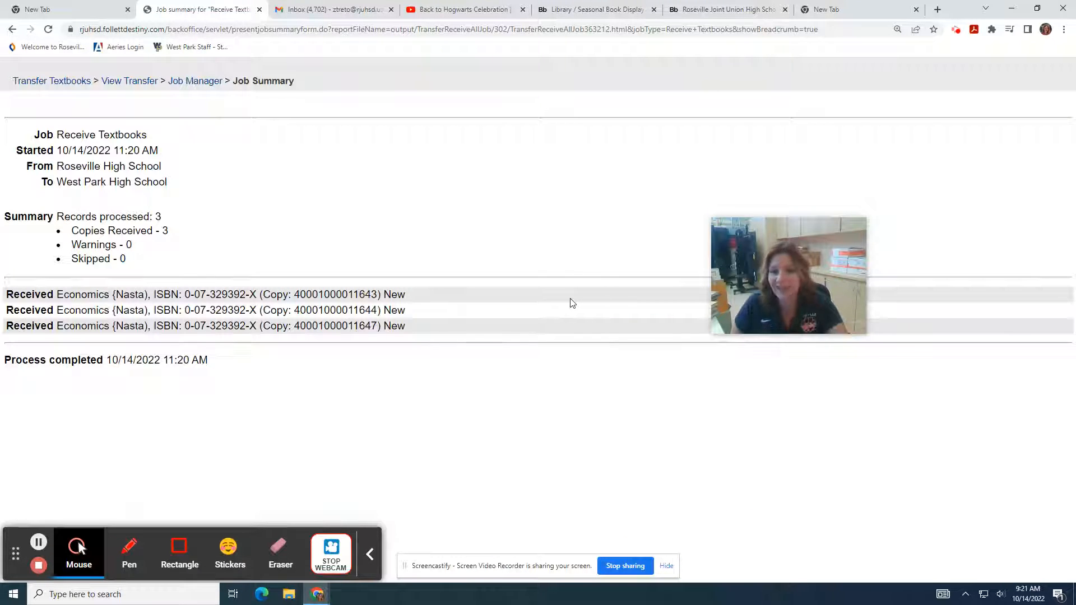